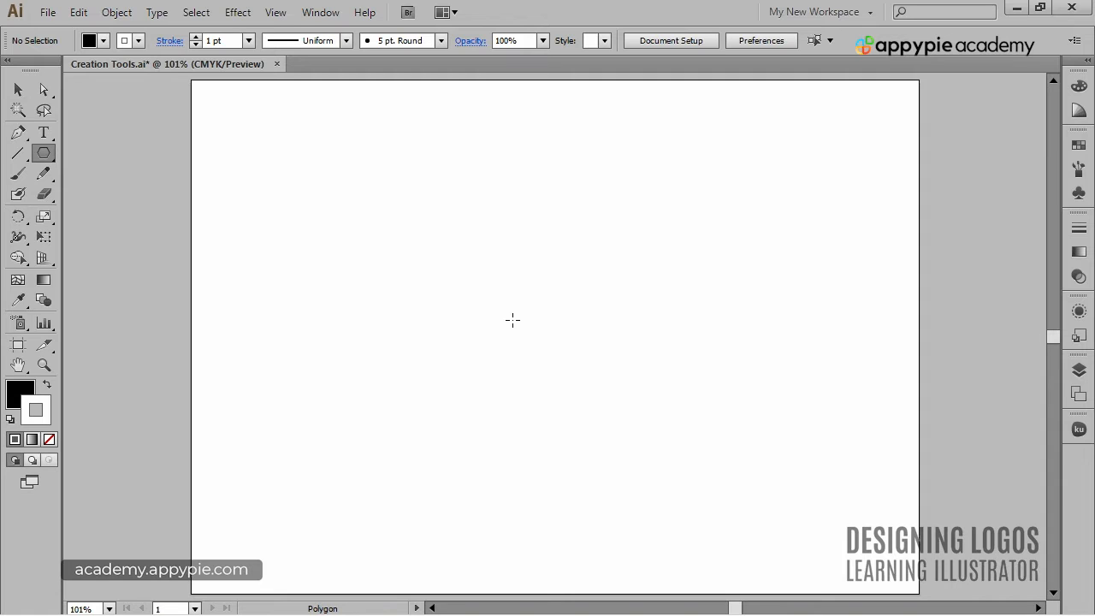
Draw a circle about 168 pt wide near the artboard's upper-left corner, then add an ellipse 150 pt wide and 200 pt high beside it.
drag(52, 149, 100, 196)
drag(231, 120, 378, 264)
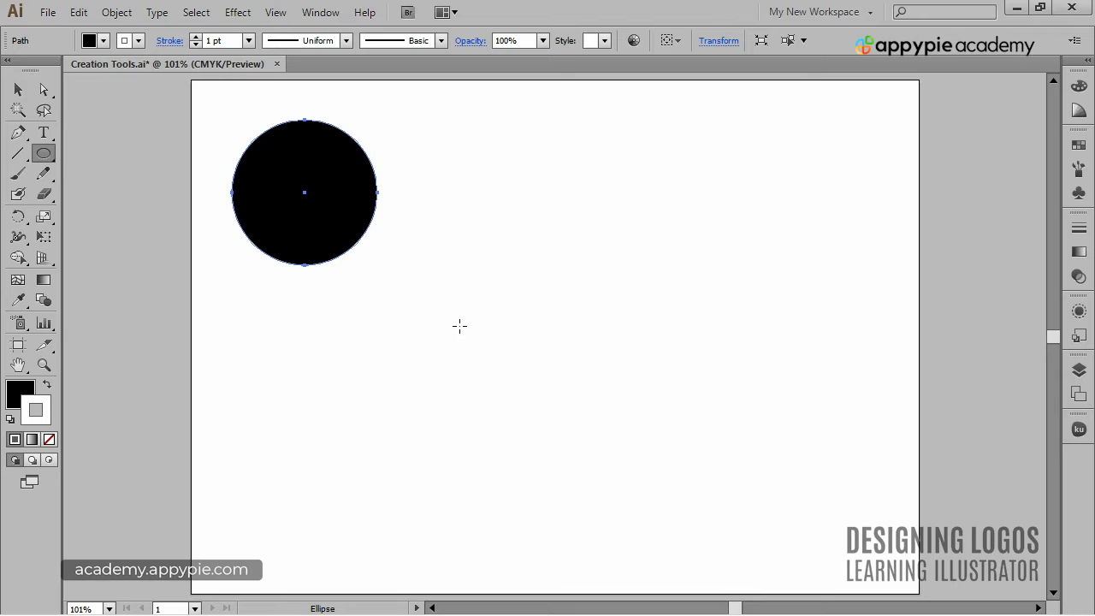
click(479, 179)
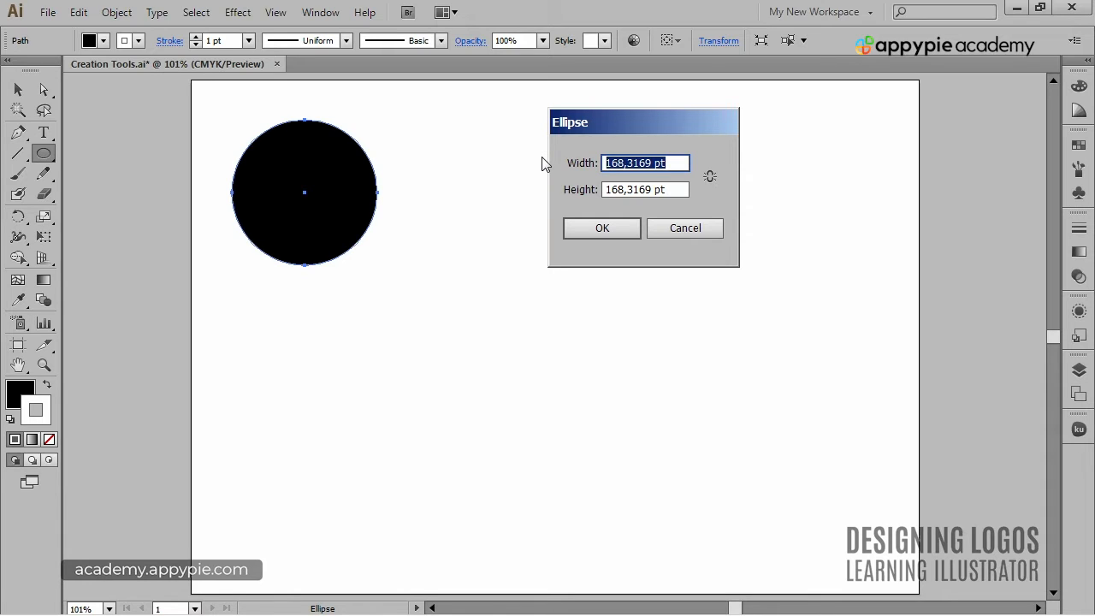
text(150)
key(Tab)
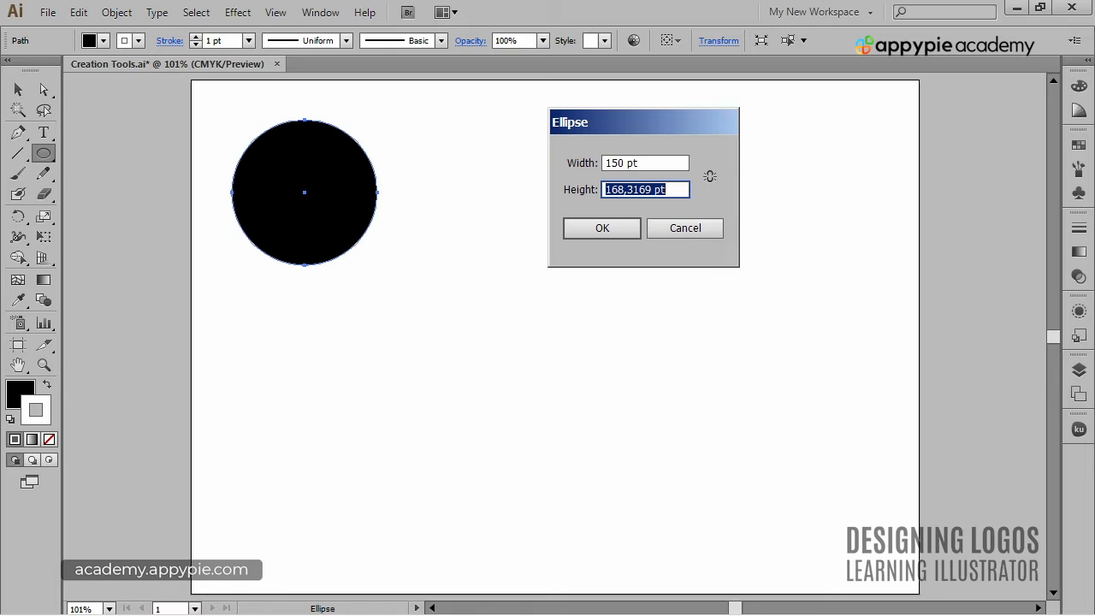
text(200)
key(Return)
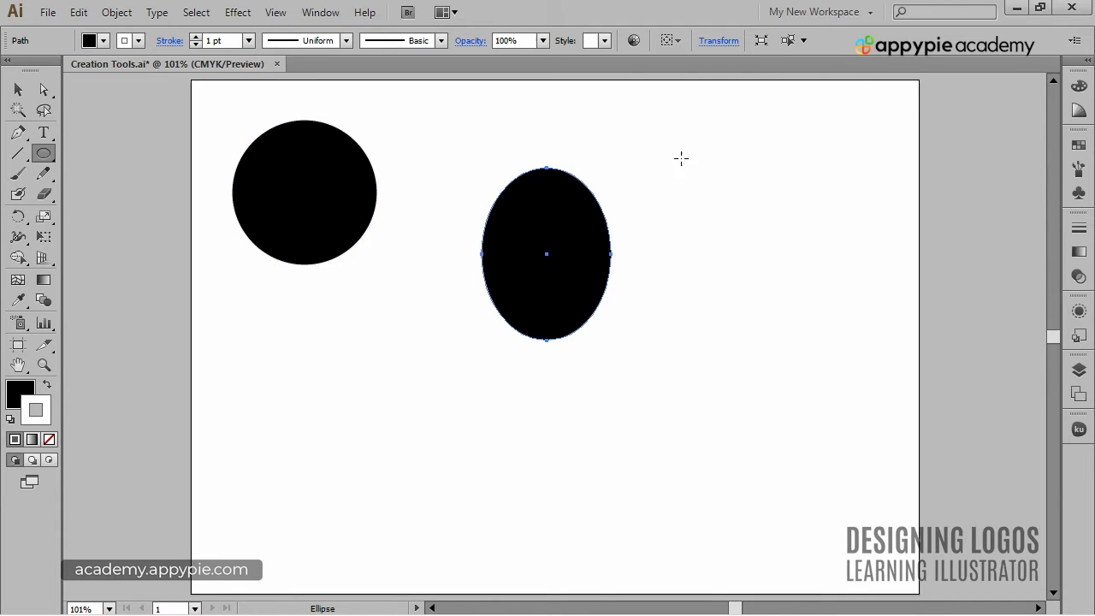
Add a circle 150 pt wide and 150 pt high to the right of the ellipse.
click(681, 159)
key(Tab)
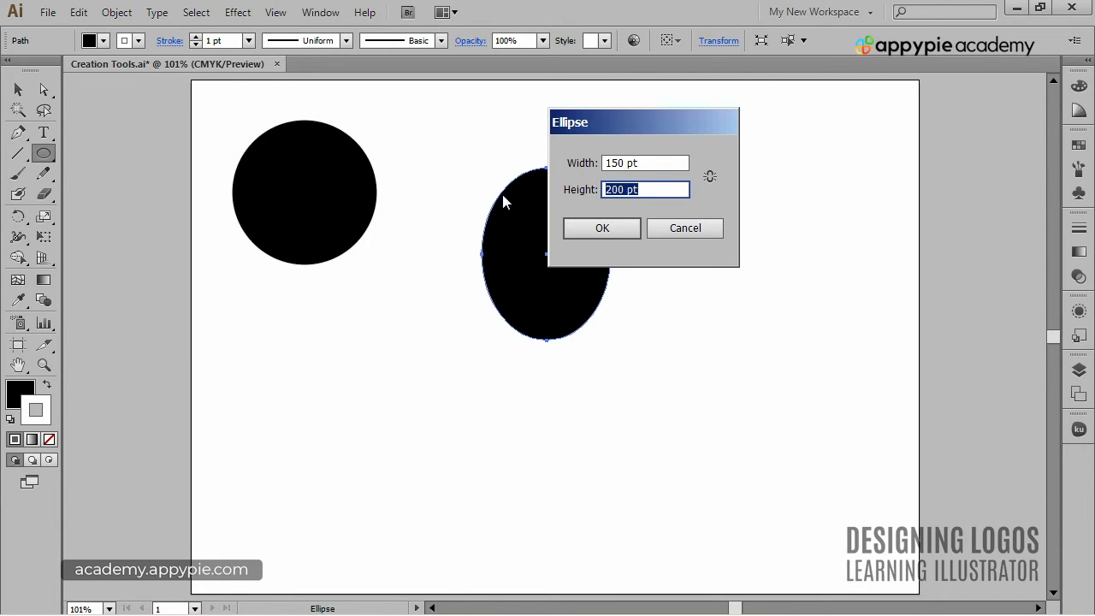
text(150)
key(Return)
Delete the two circles and the ellipse from the artboard.
ctrl+click(774, 372)
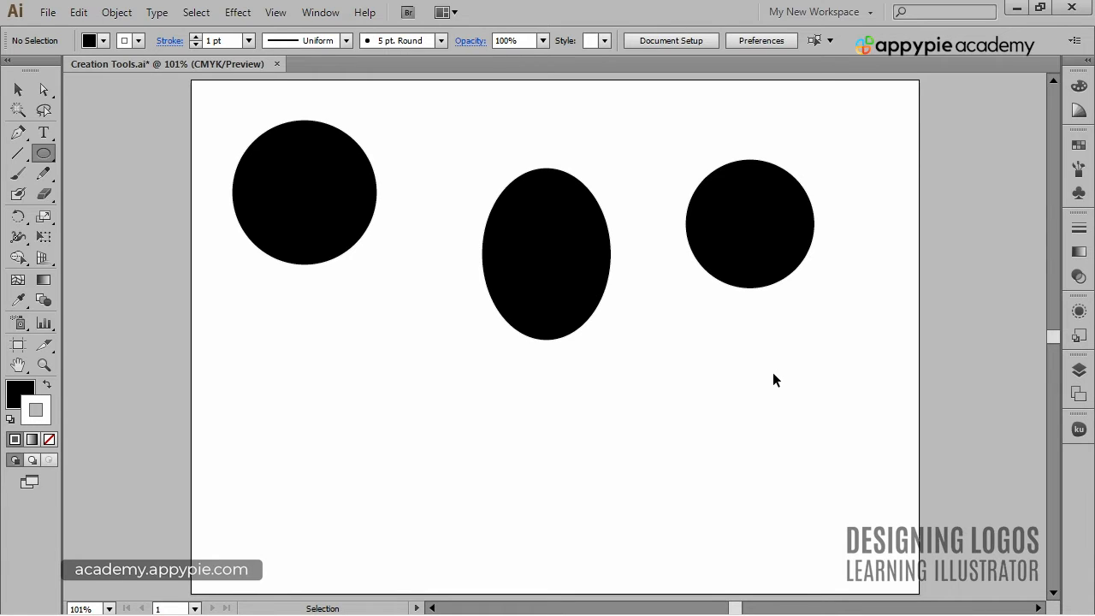
key(ctrl+a)
key(Delete)
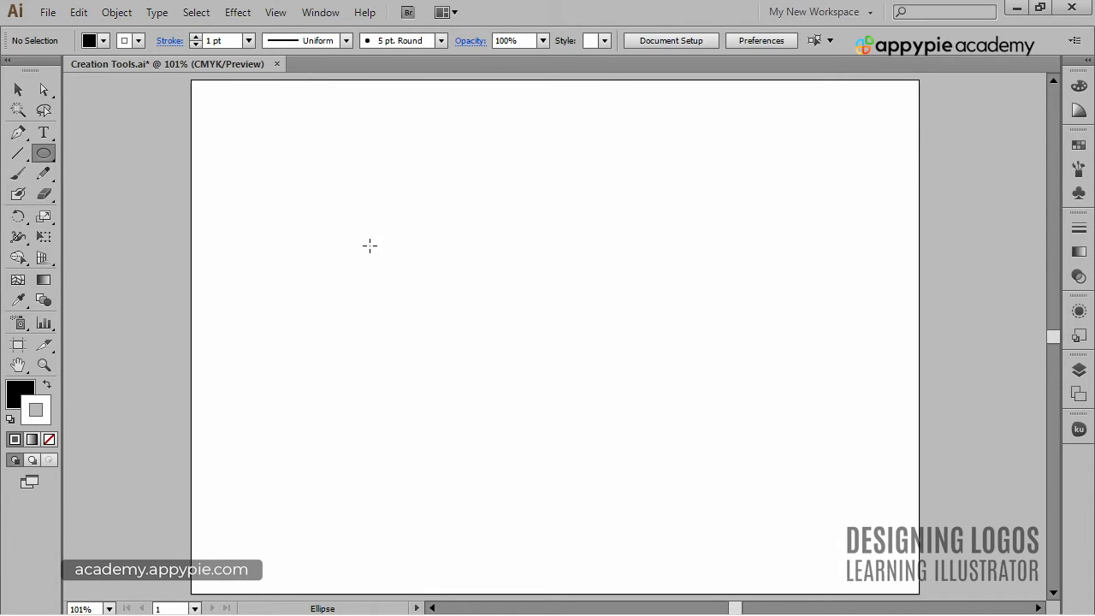
Draw a tilted triangle with a radius of about 89 pt near the artboard's upper-left corner using the Polygon tool.
click(45, 151)
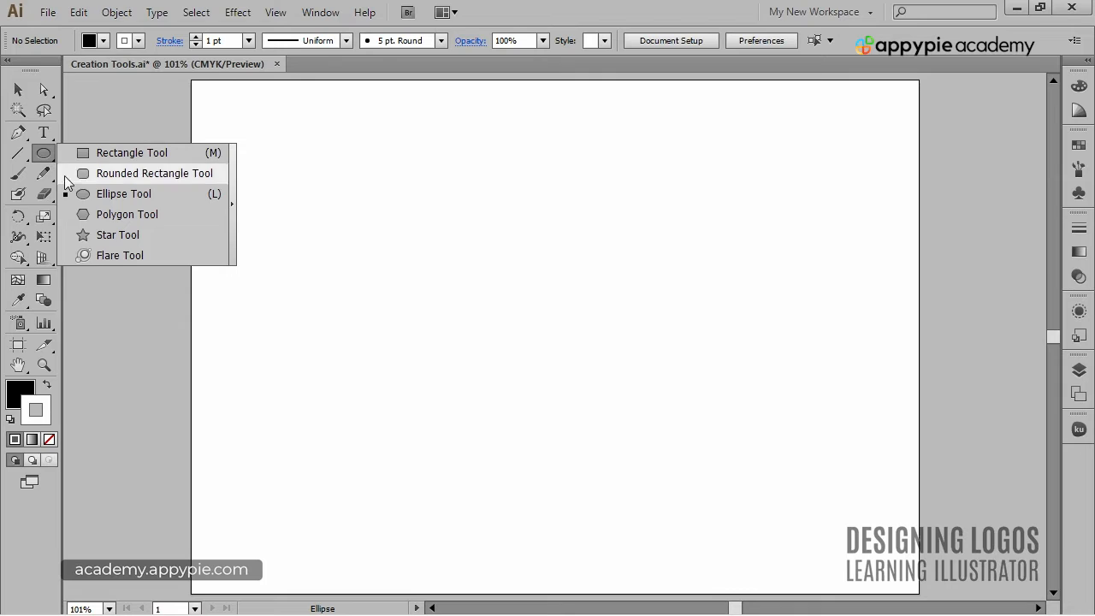
click(96, 220)
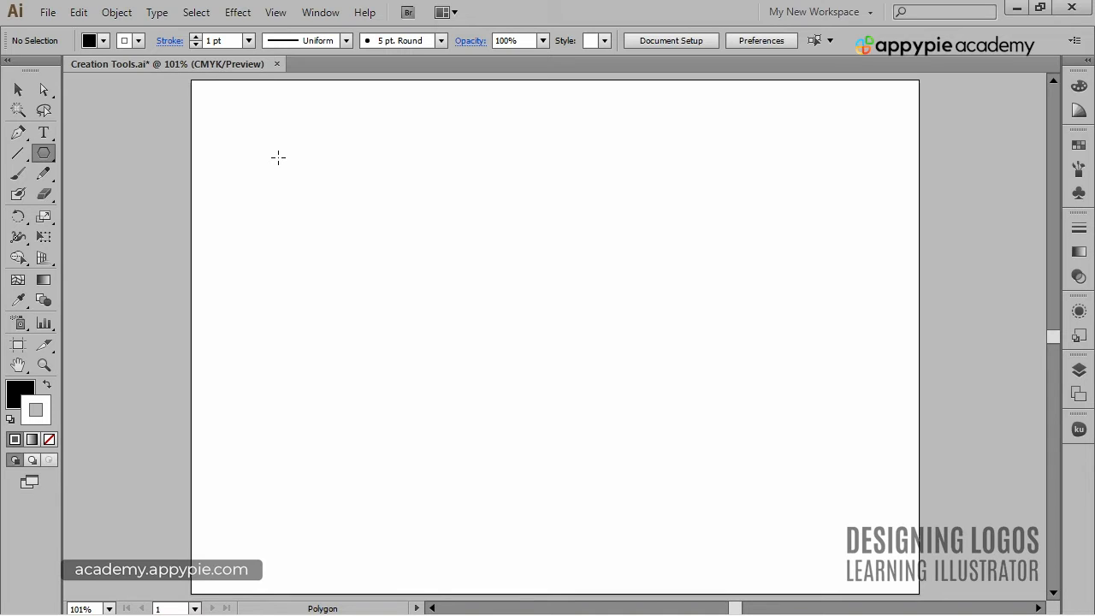
drag(278, 157, 334, 210)
key(Up)
key(Up)
key(Up)
key(Up)
key(Up)
key(Up)
key(Up)
key(Down)
key(Down)
key(Down)
key(Down)
key(Down)
key(Down)
key(Down)
key(Down)
key(Down)
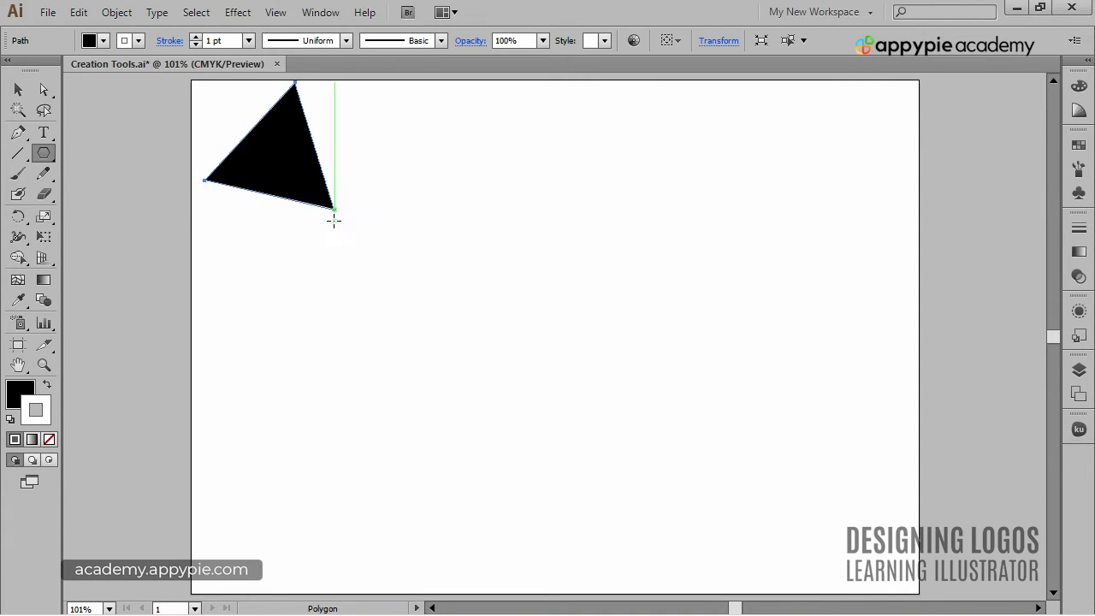
Add a polygon with a radius of 100 pt and 7 sides to the right of the triangle.
click(522, 249)
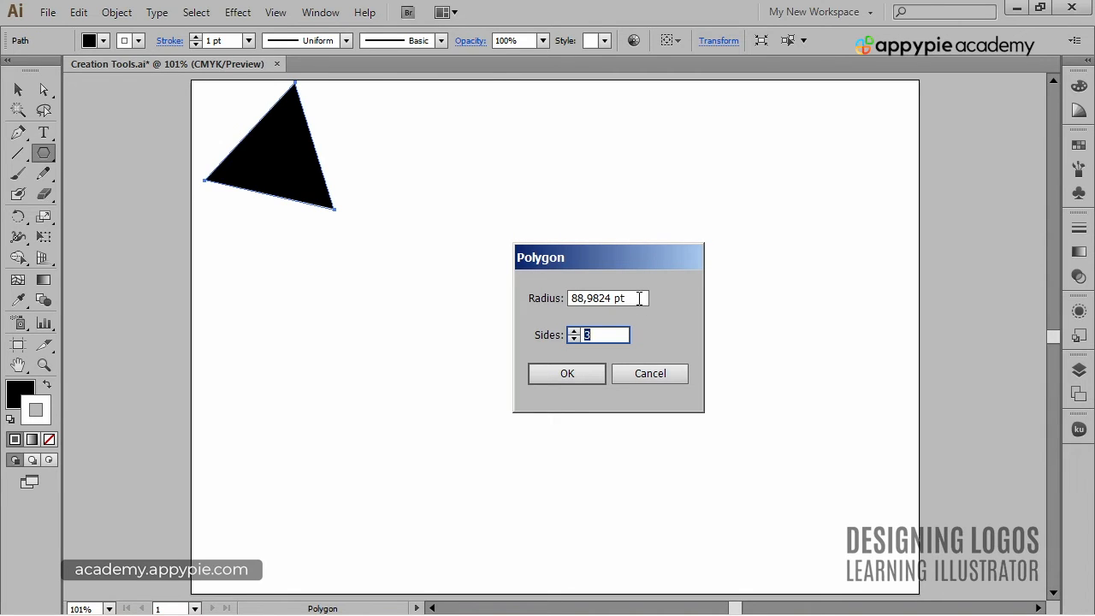
drag(631, 257, 604, 230)
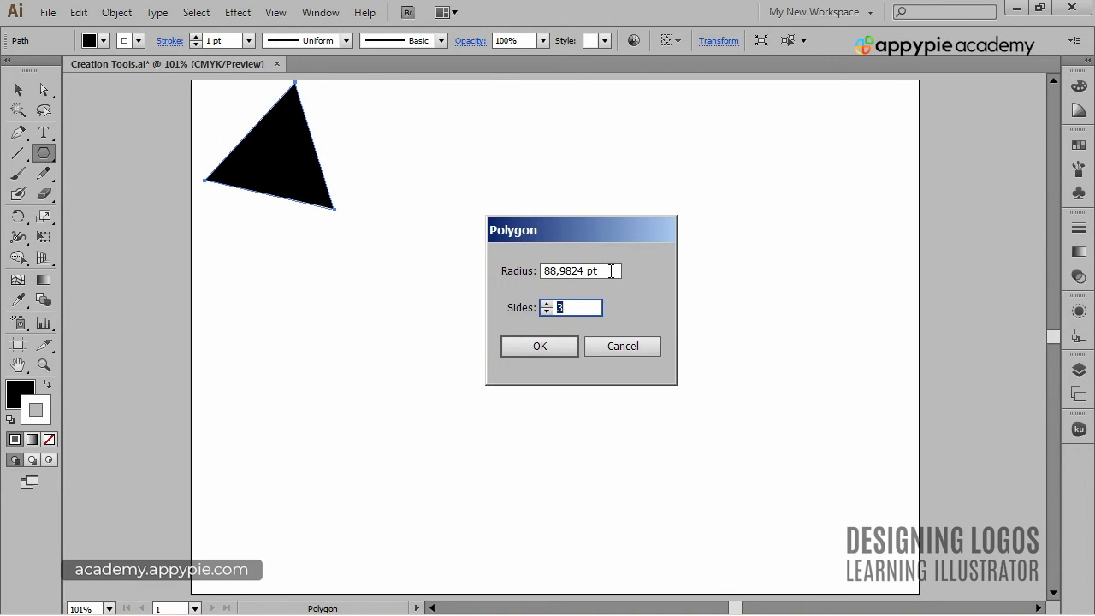
click(611, 272)
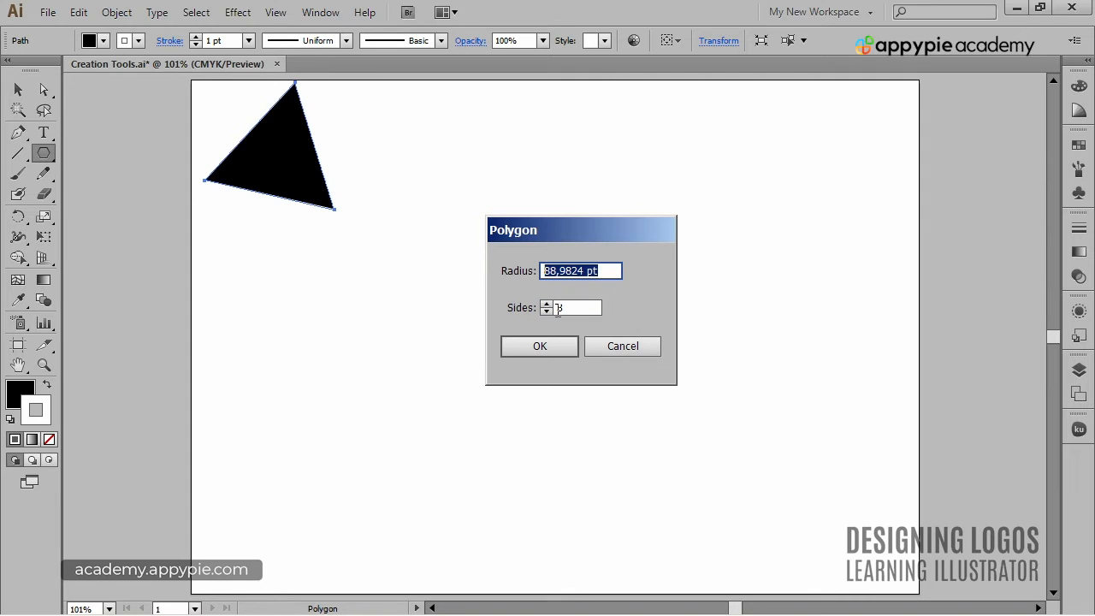
key(Tab)
text(5)
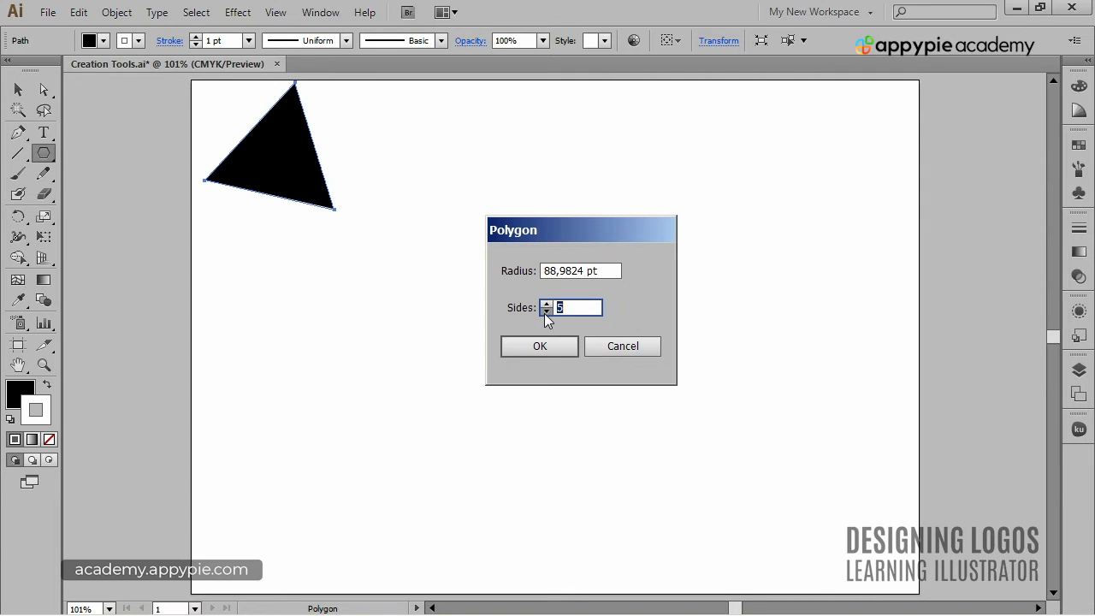
click(545, 311)
click(610, 270)
text(100)
key(Tab)
text(7)
key(Return)
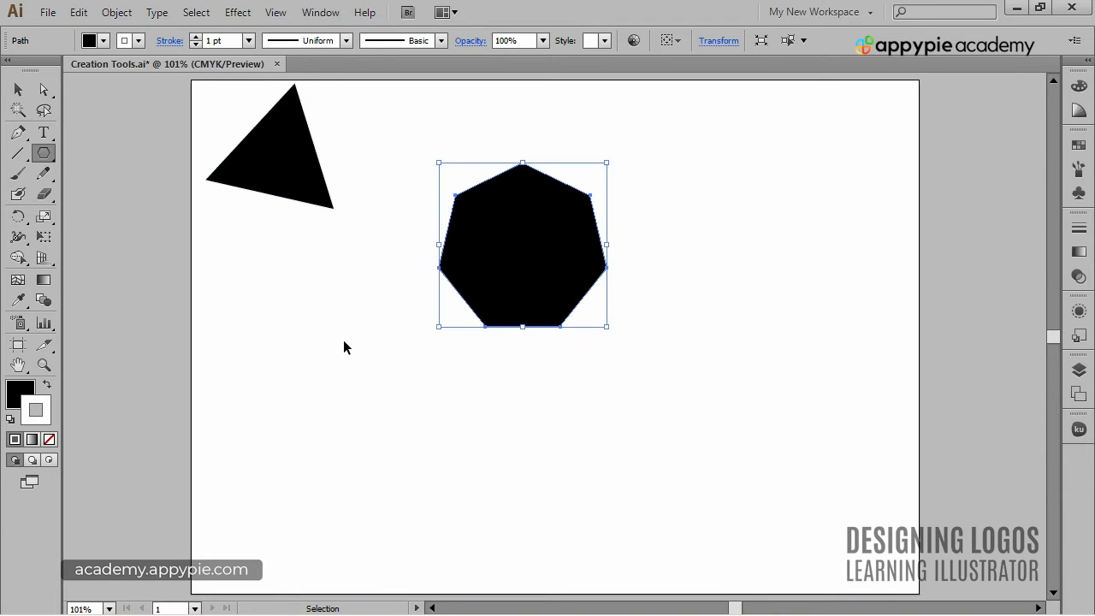
Delete the triangle and the seven-sided polygon from the artboard.
ctrl+click(344, 406)
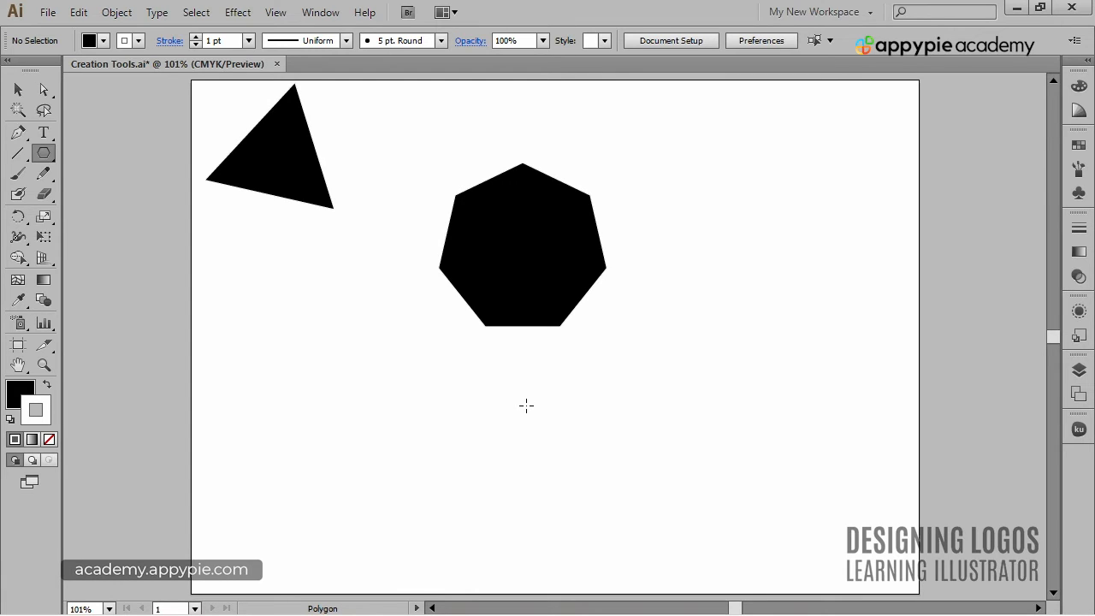
key(ctrl+a)
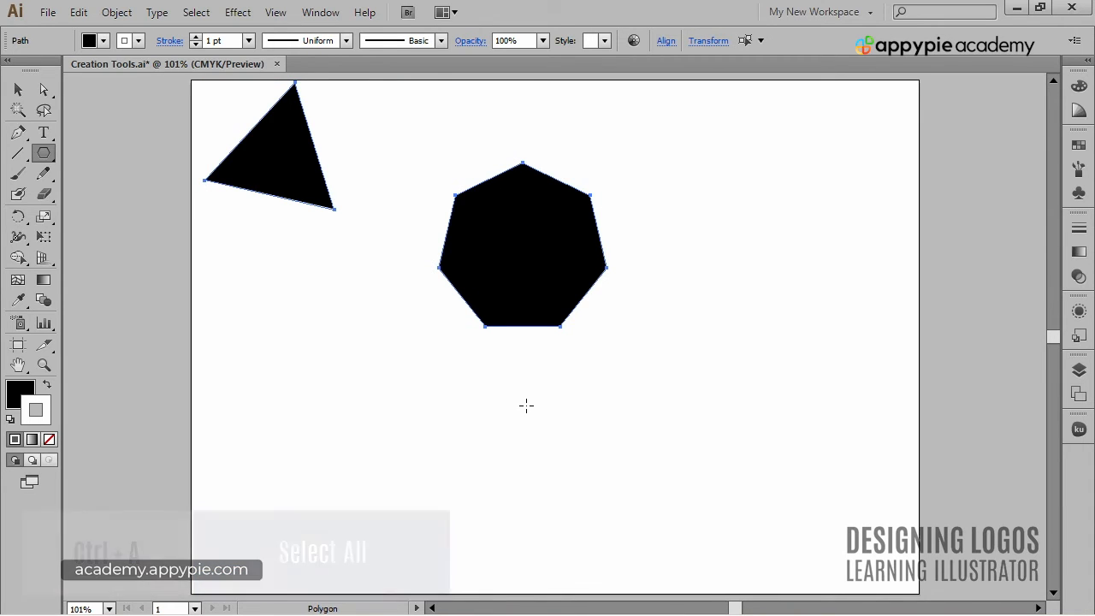
key(Delete)
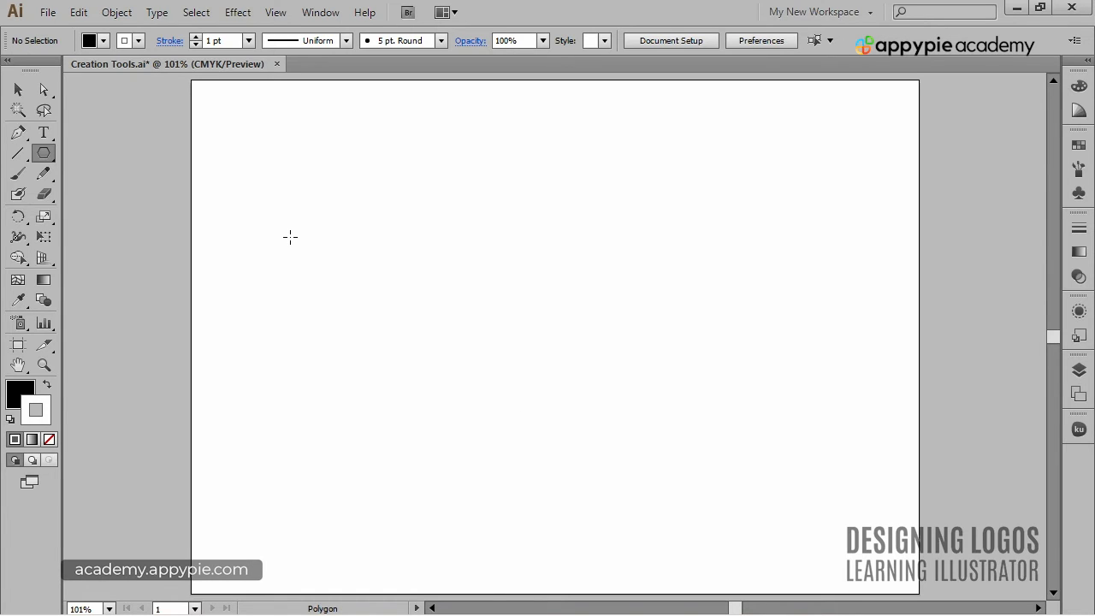
Draw a seven-pointed star in the upper-left area of the artboard with the Star tool.
click(42, 152)
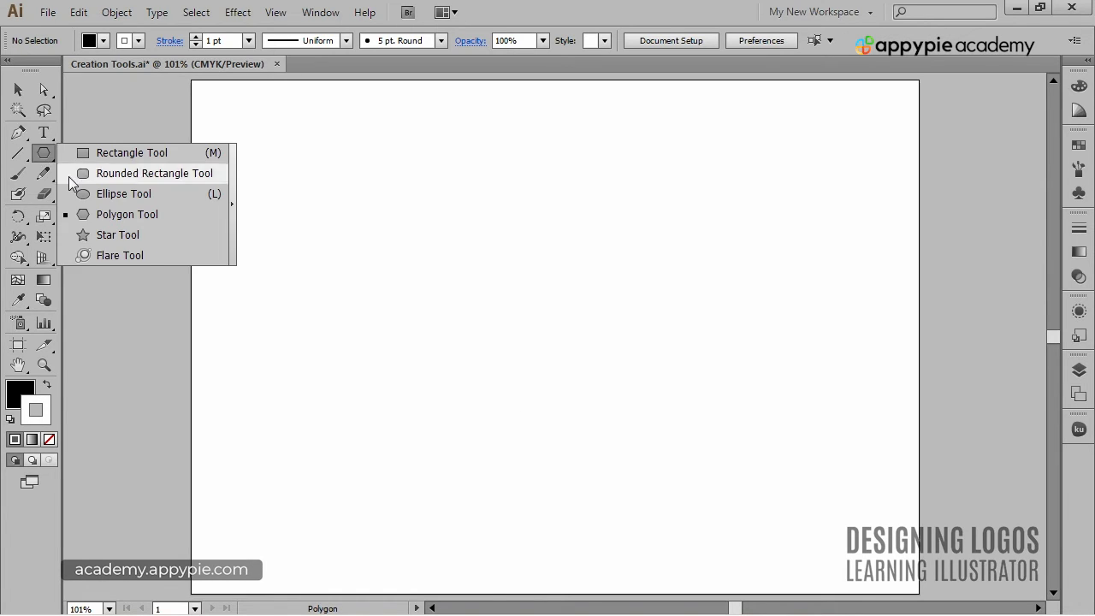
click(114, 236)
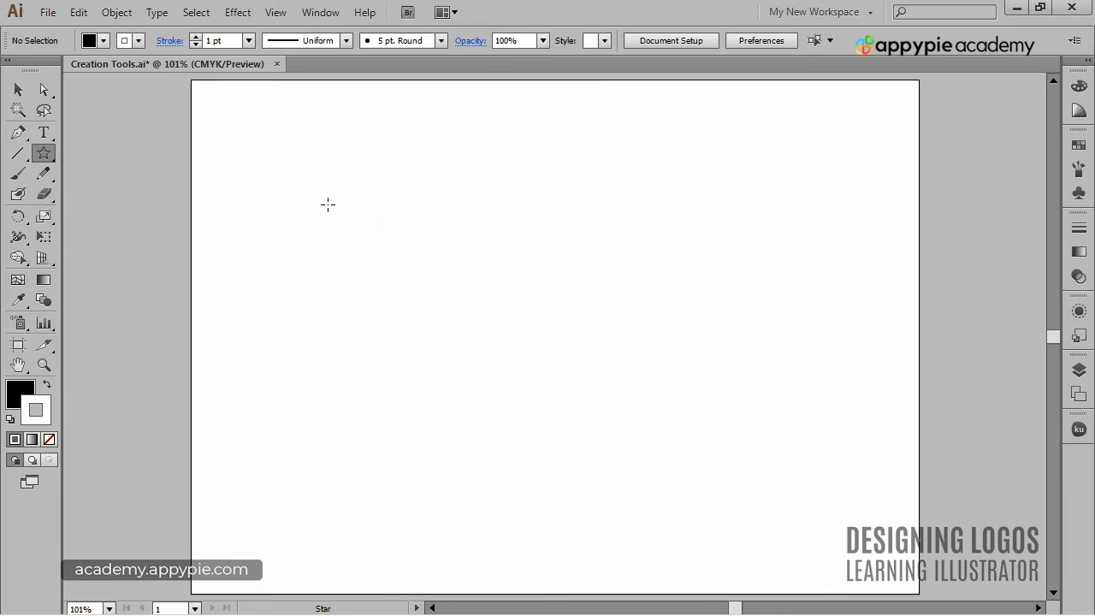
drag(343, 213, 379, 240)
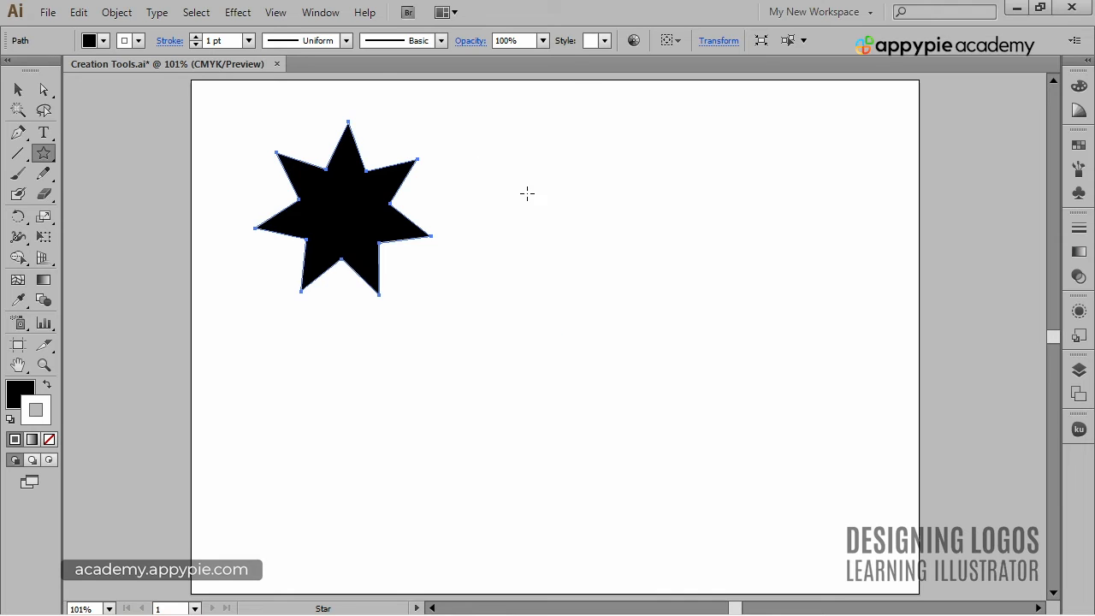
Draw a 12-pointed star with radii of about 58 and 199 pt, and move it into the artboard's upper-right corner.
drag(528, 189, 575, 316)
key(Down)
key(Down)
key(Down)
key(Up)
key(Up)
key(Up)
key(Up)
key(Down)
key(Down)
key(Down)
key(Down)
key(Down)
key(Up)
key(Up)
key(Up)
key(Up)
key(Up)
key(Up)
key(Up)
key(Up)
key(Up)
key(ctrl+shift+a)
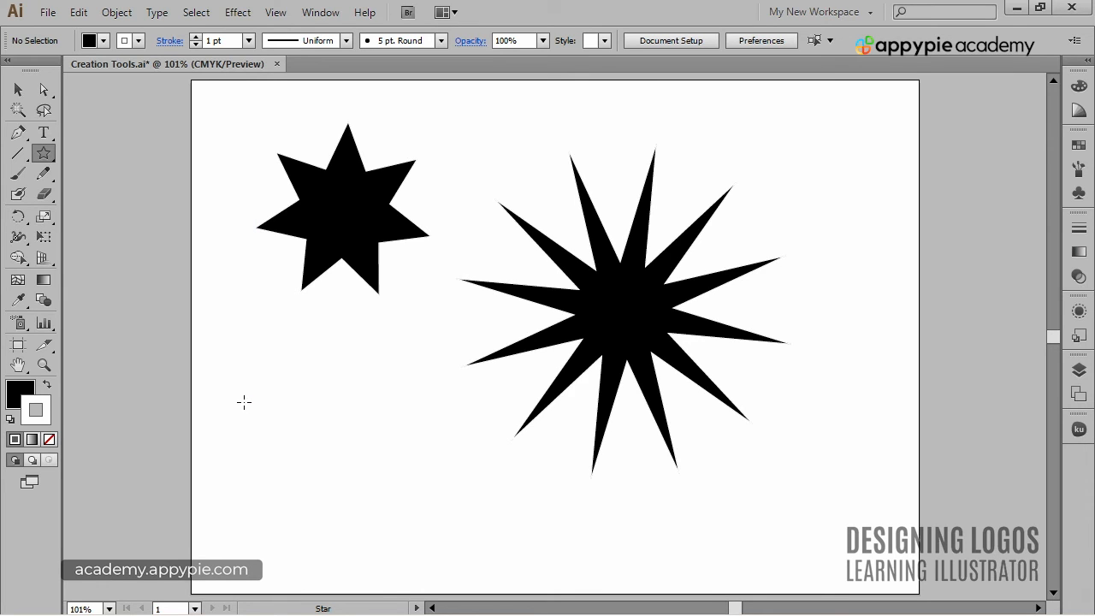
drag(618, 310, 738, 248)
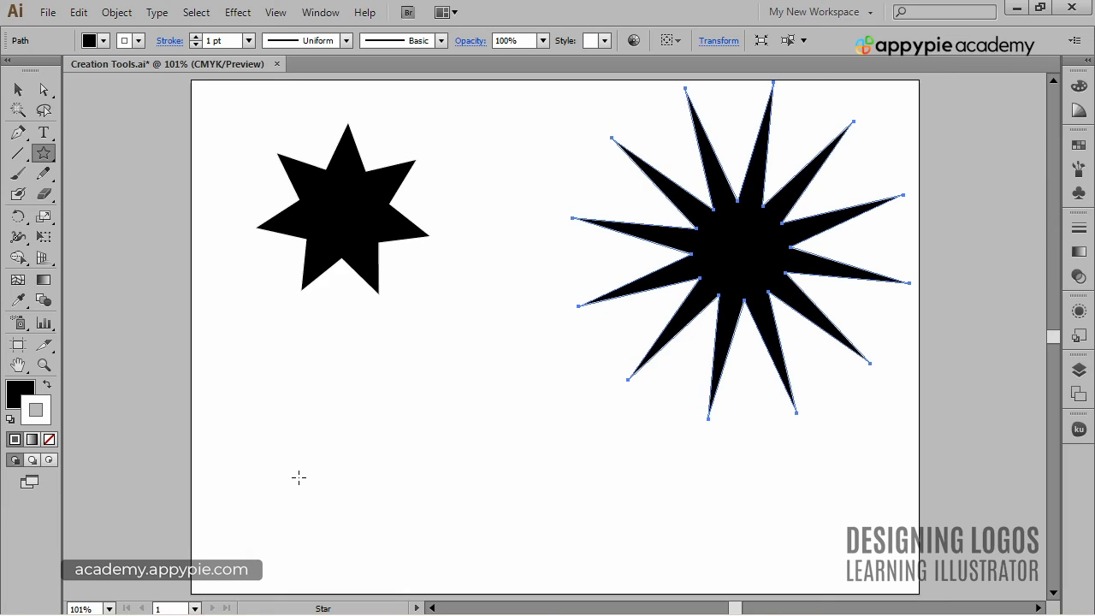
Add a star below the seven-pointed one with Radius 1 of 50 pt, Radius 2 of 150 pt and 30 points.
click(382, 401)
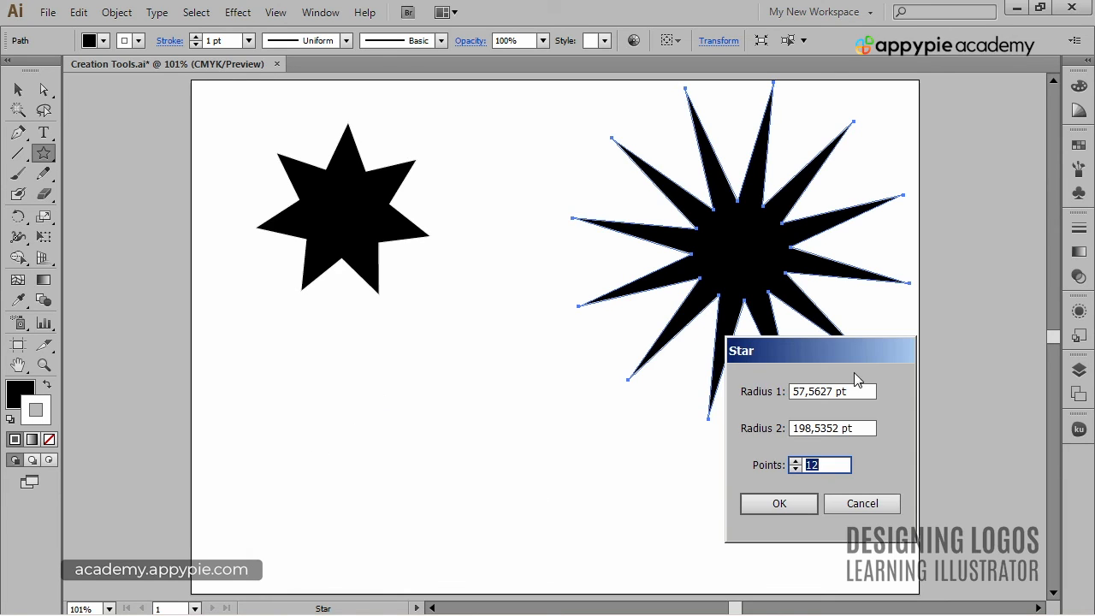
drag(875, 349, 591, 141)
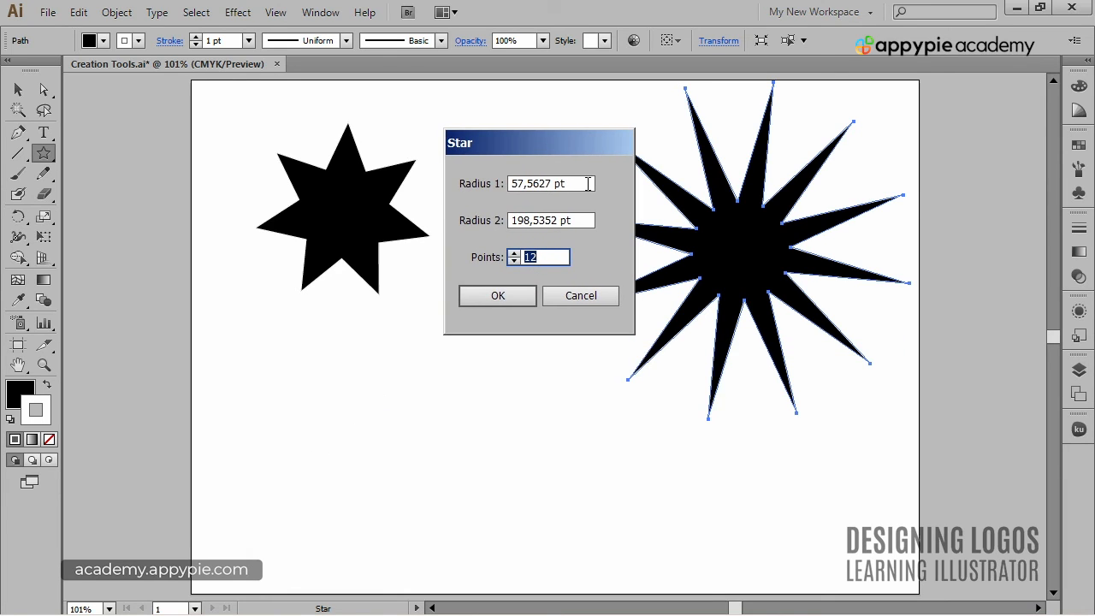
click(589, 183)
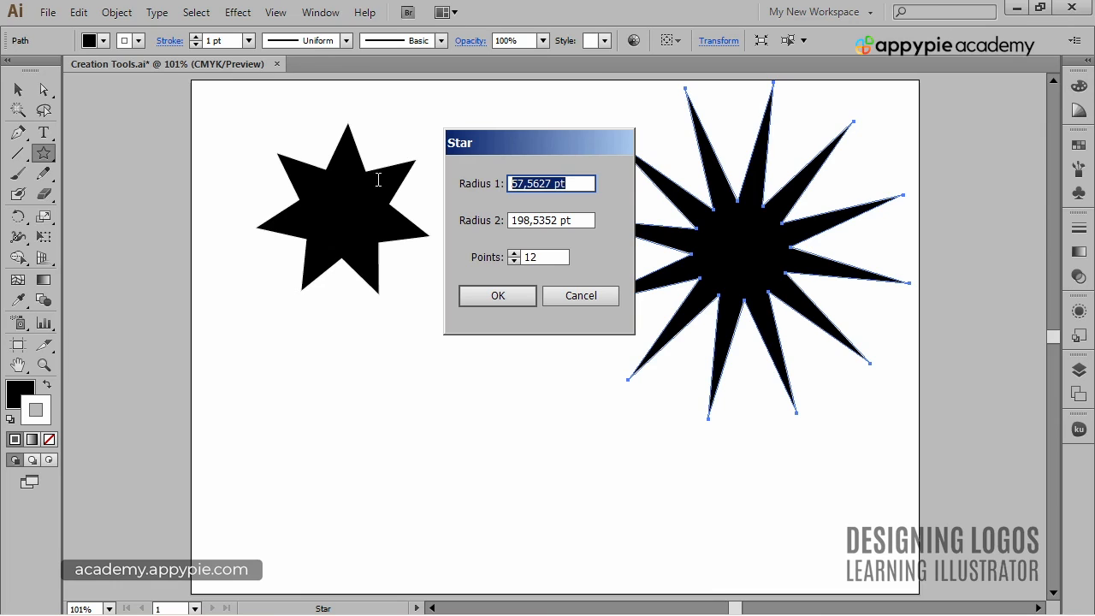
click(557, 257)
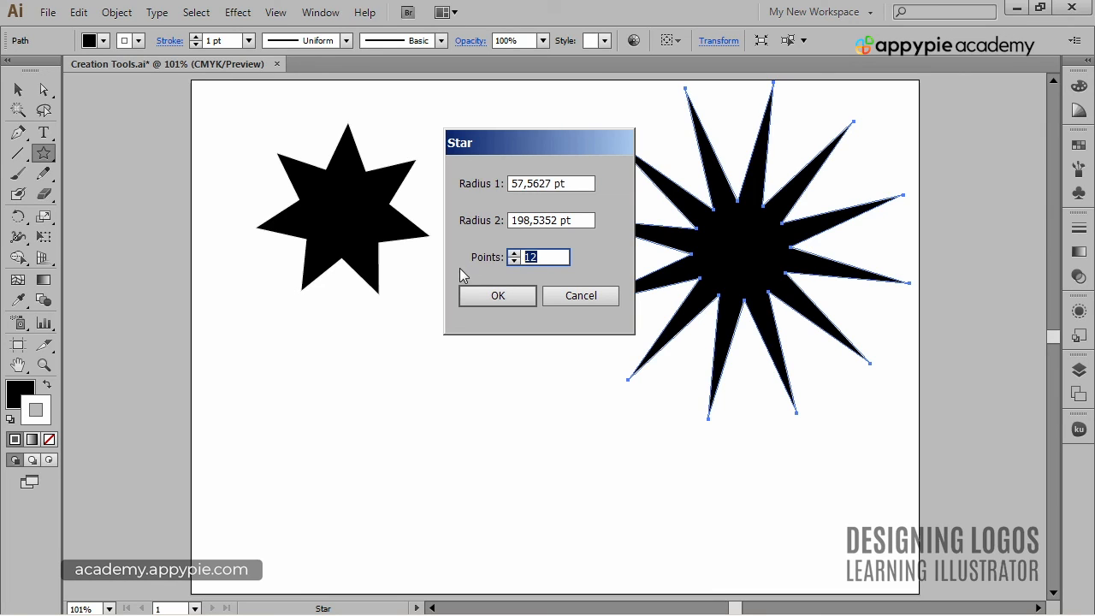
click(582, 185)
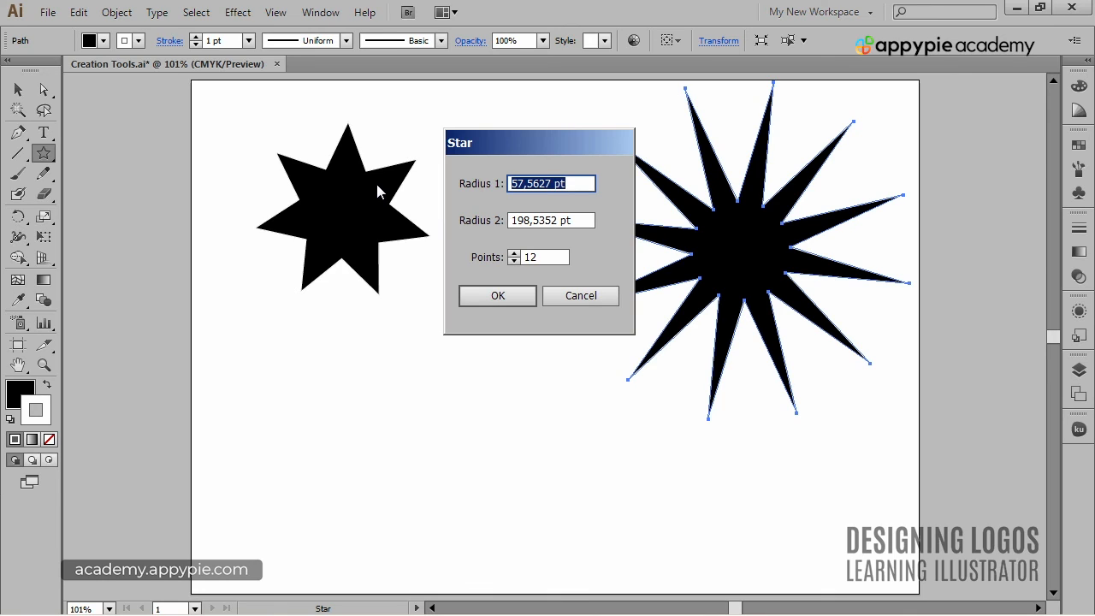
text(50)
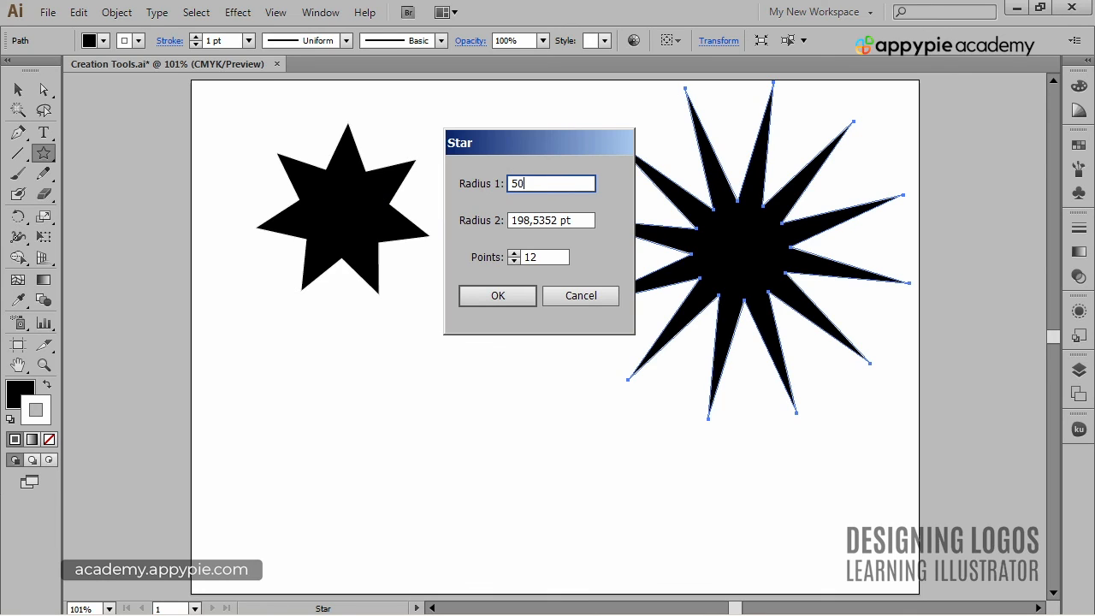
key(Tab)
text(150)
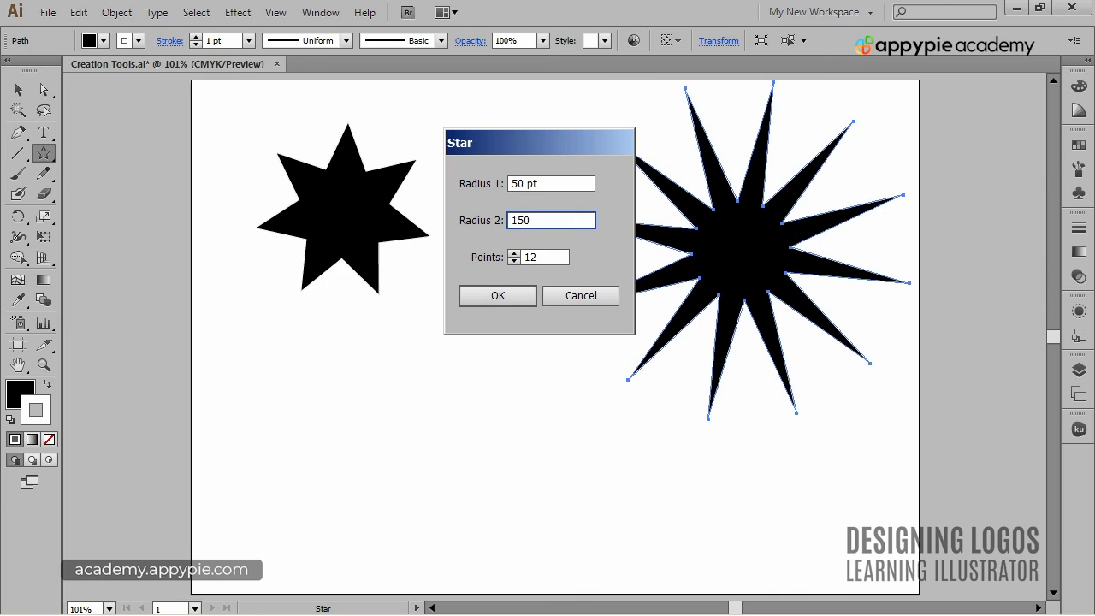
key(Tab)
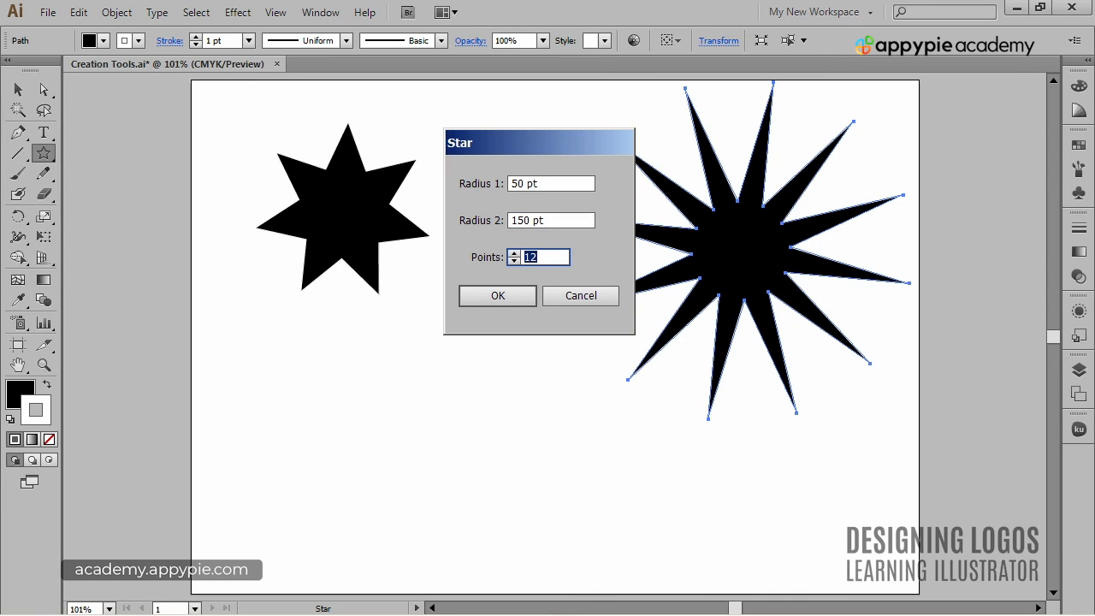
text(30)
key(Return)
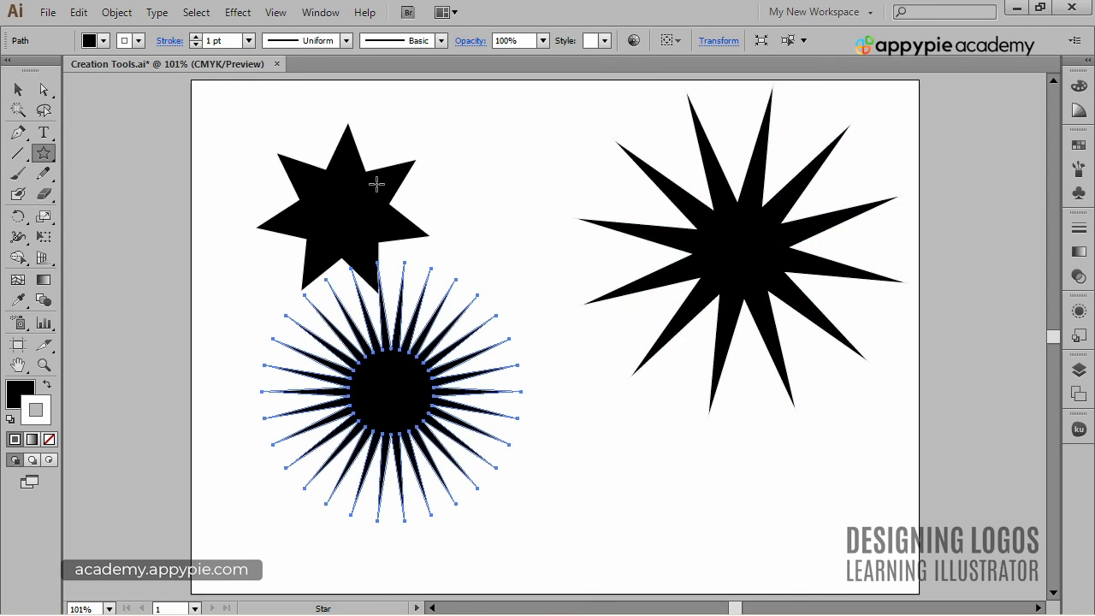
Move the 30-pointed star to the right, clear of the seven-pointed star, and deselect it.
ctrl+click(645, 483)
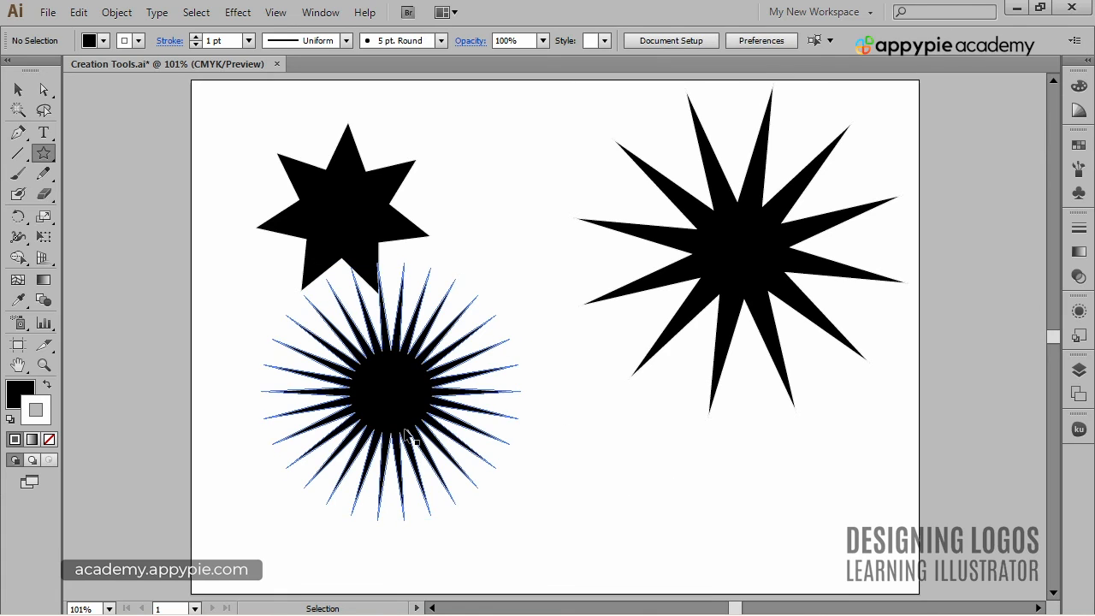
drag(407, 434, 499, 447)
ctrl+click(709, 472)
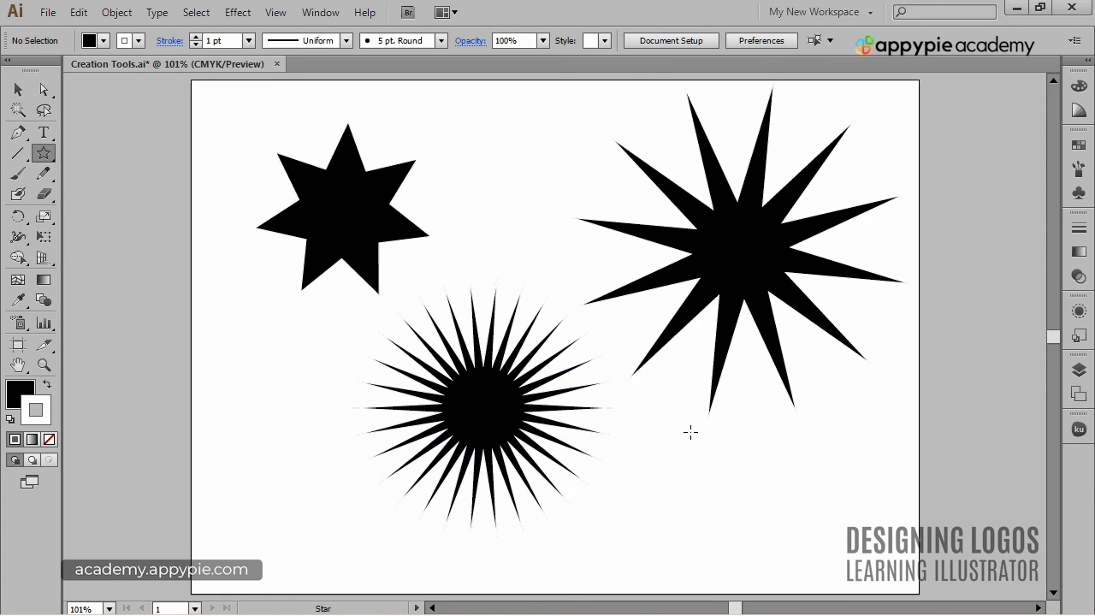